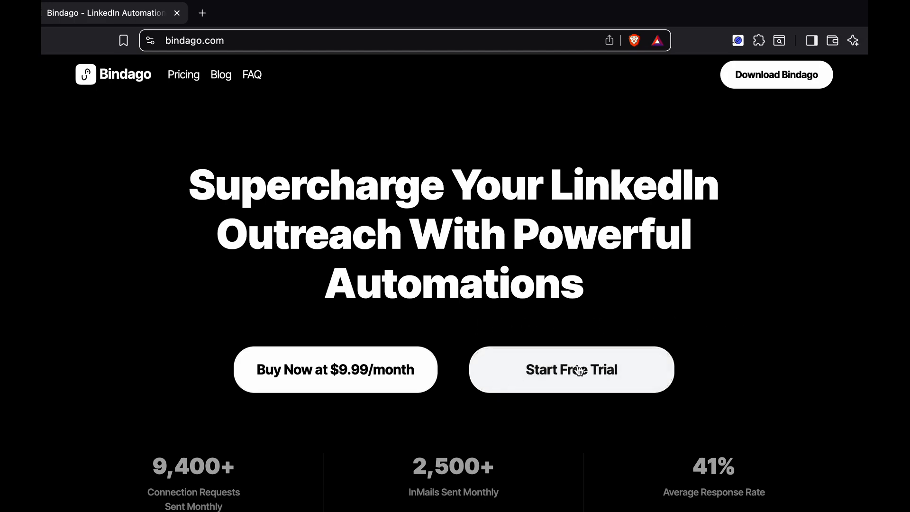
Open the Bindago download options on the website and close them again
click(768, 80)
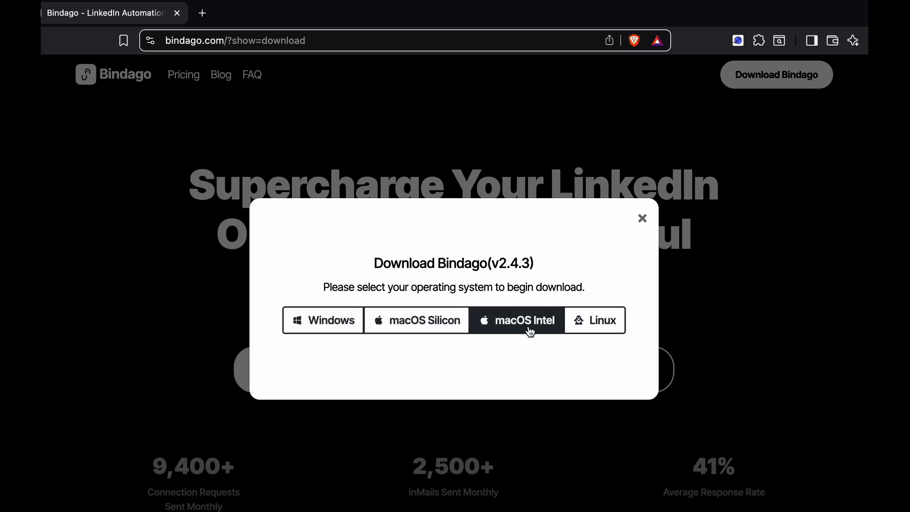
click(643, 219)
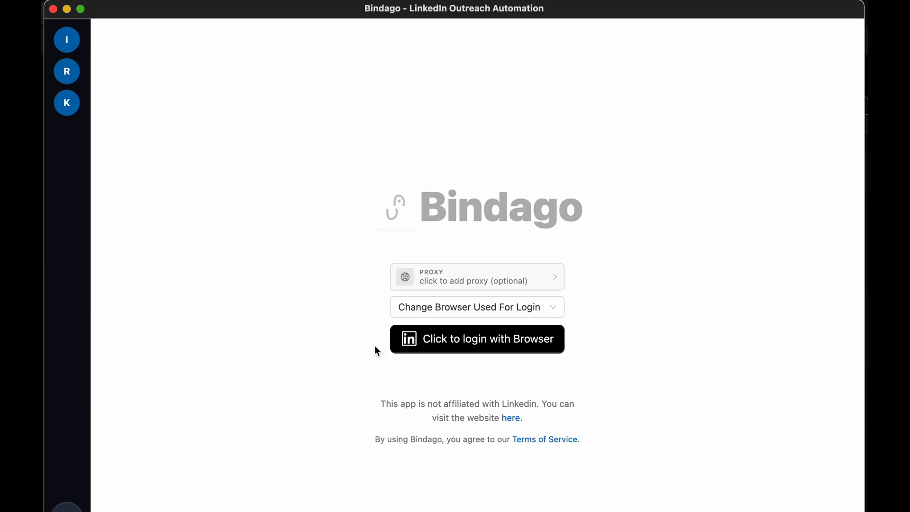
Switch to the K account, open Campaigns and start creating another campaign
click(66, 103)
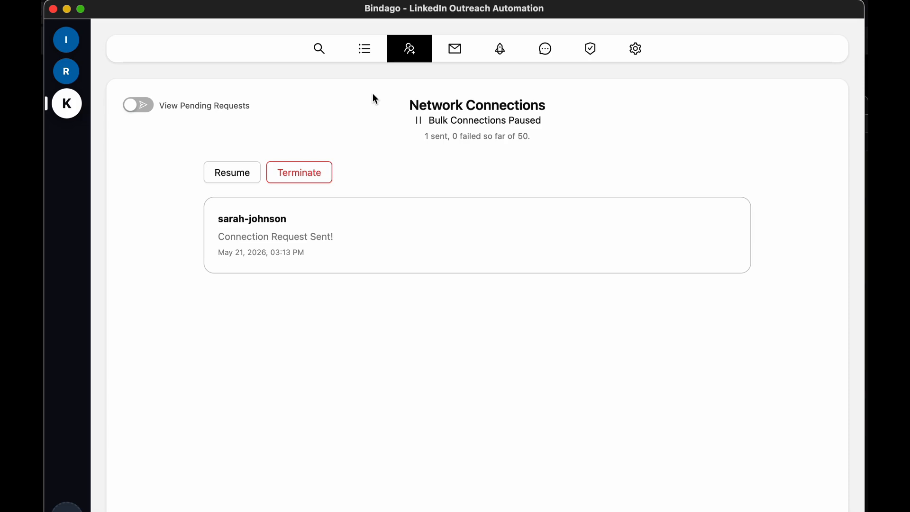
click(503, 53)
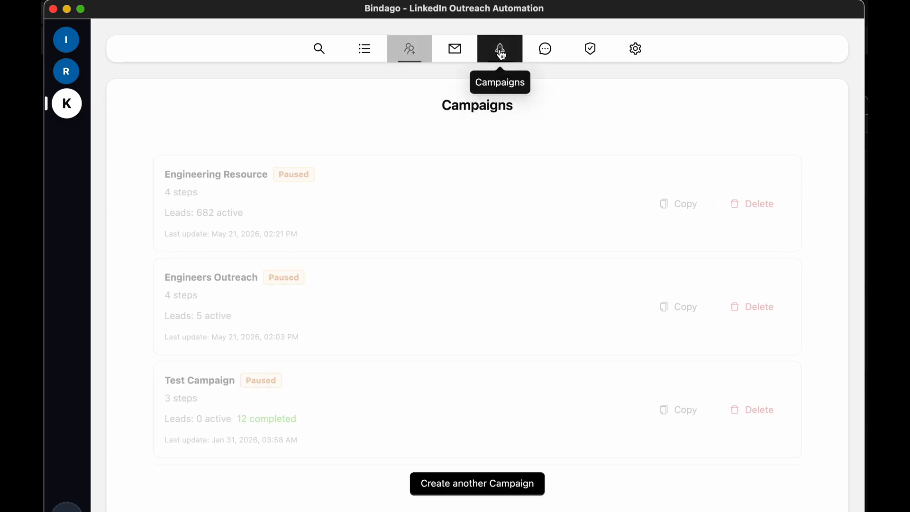
click(474, 483)
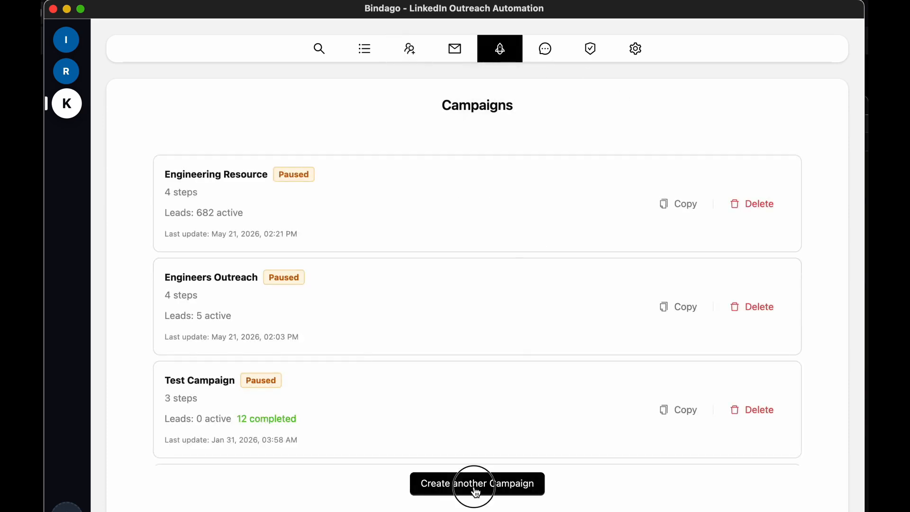
Name the campaign SaaS Leads Campaign
click(354, 183)
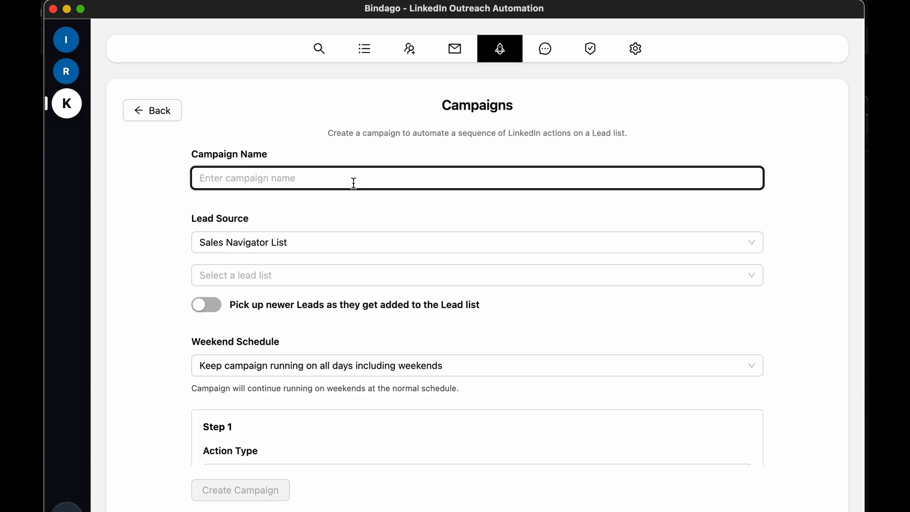
text(Po)
key(BackSpace)
key(BackSpace)
text(Saas)
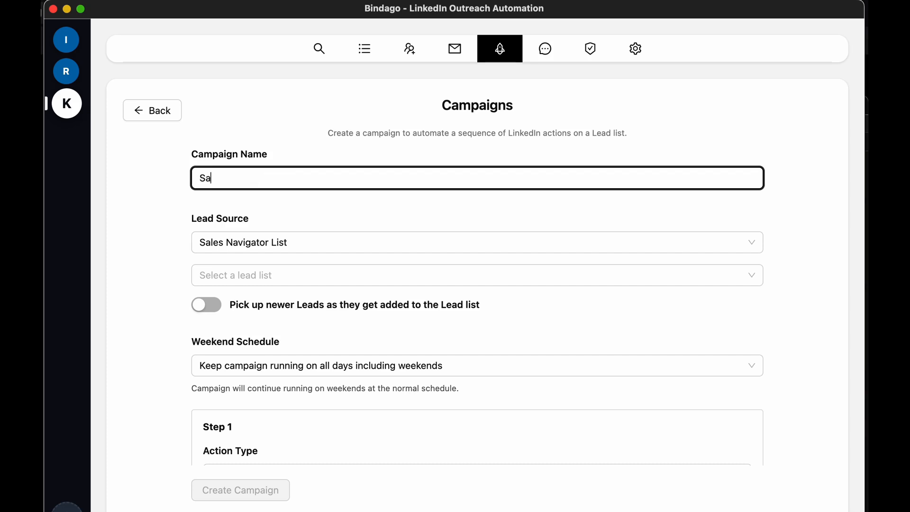
key(BackSpace)
text(S Leads Campaigjn)
key(BackSpace)
key(BackSpace)
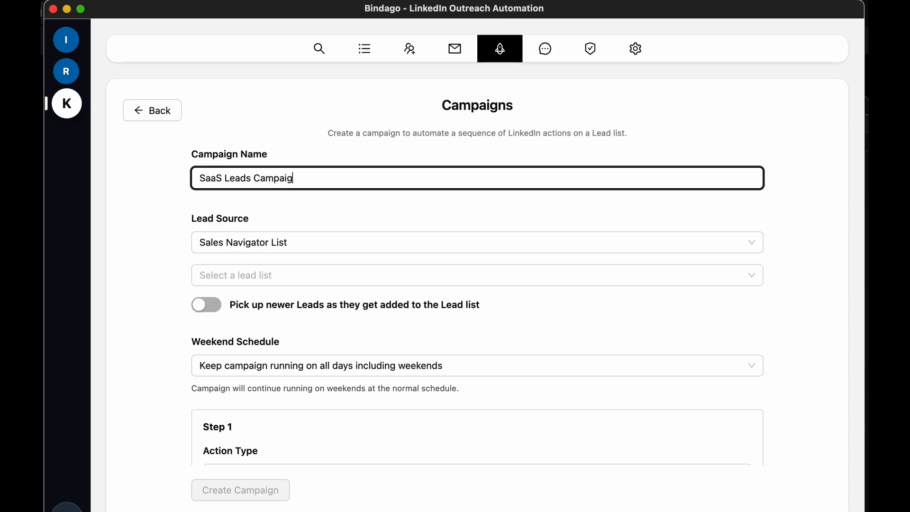
text(n)
Use Sales Navigator List as the lead source with the Potential Customers (51) lead list
click(333, 220)
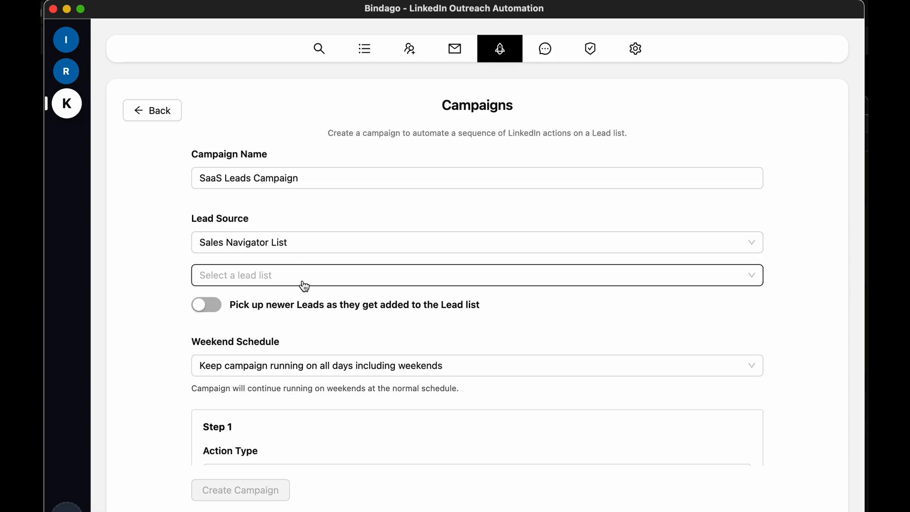
click(250, 277)
click(163, 257)
click(348, 248)
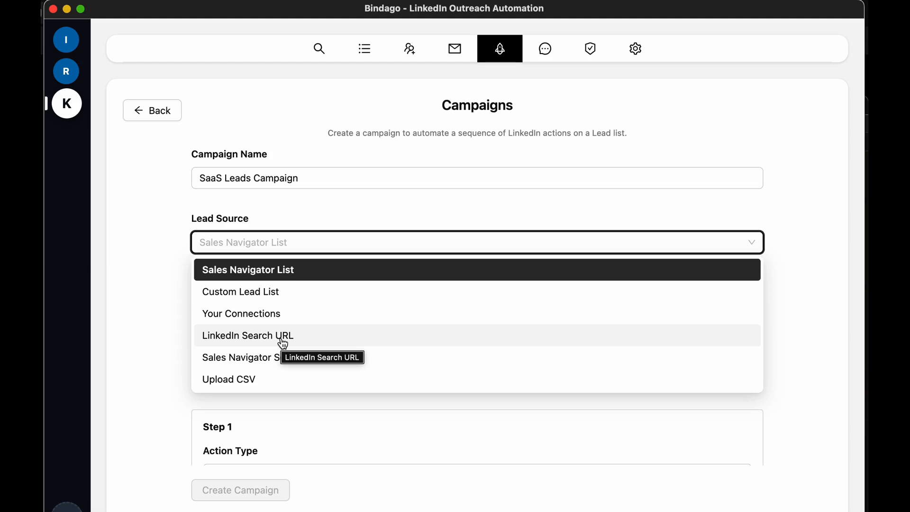
click(235, 278)
click(317, 279)
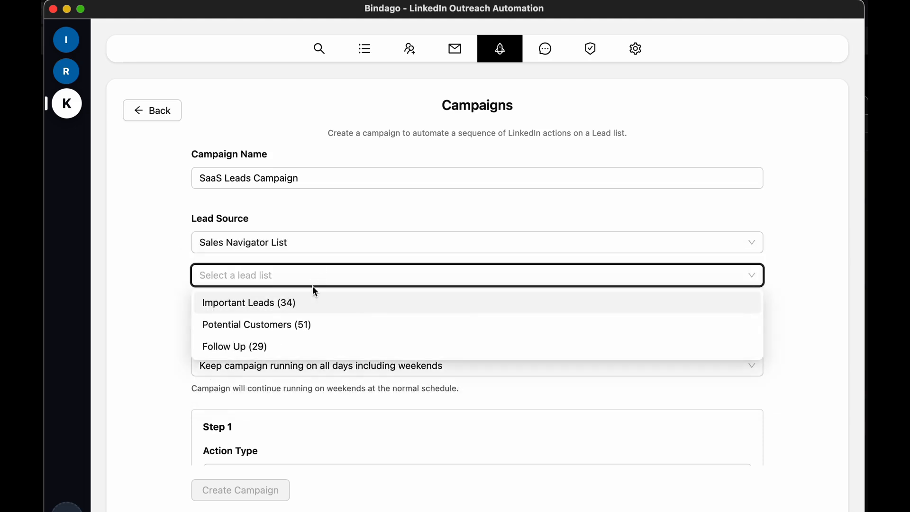
click(303, 325)
Set Step 1's action to View Profile and add a second step
scroll(512, 344, down, 2)
scroll(513, 346, down, 5)
scroll(513, 346, down, 2)
click(412, 223)
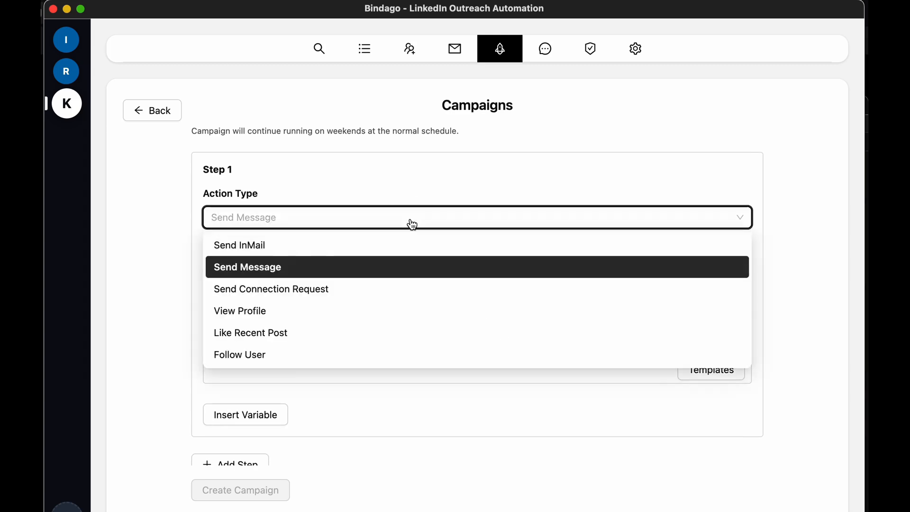
click(264, 312)
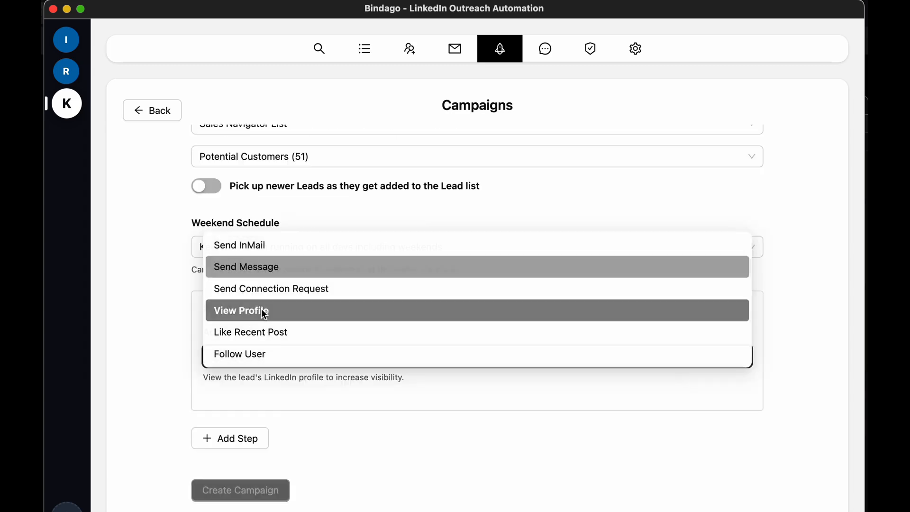
click(237, 437)
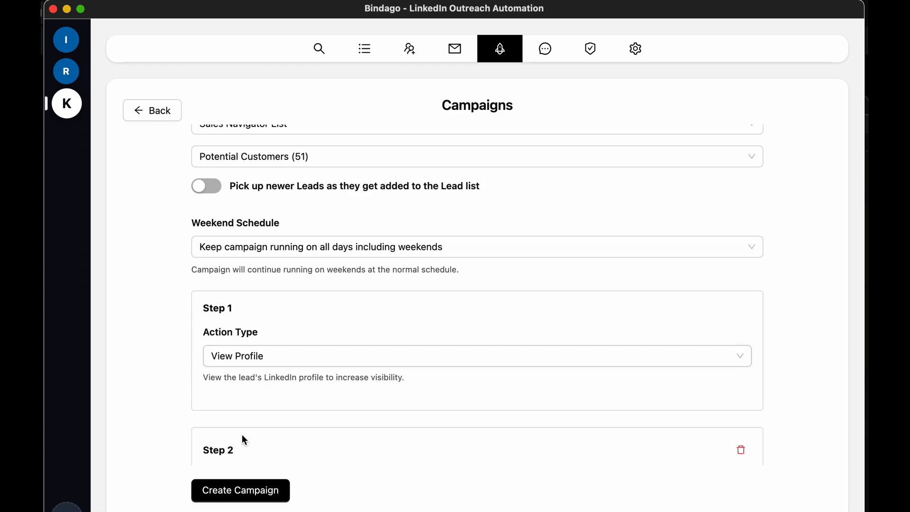
Set Step 2 to Send Connection Request, running 5 minutes from the previous step
scroll(433, 392, down, 8)
scroll(432, 391, down, 3)
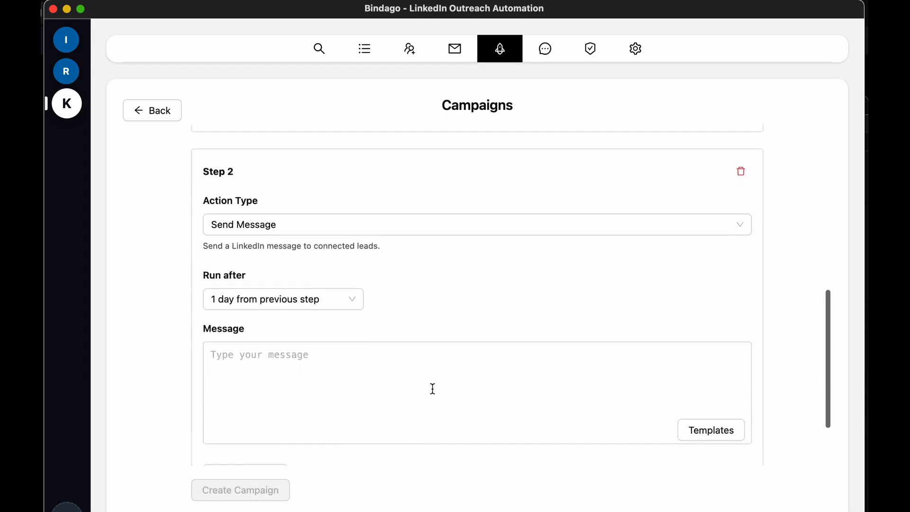
click(324, 288)
click(309, 315)
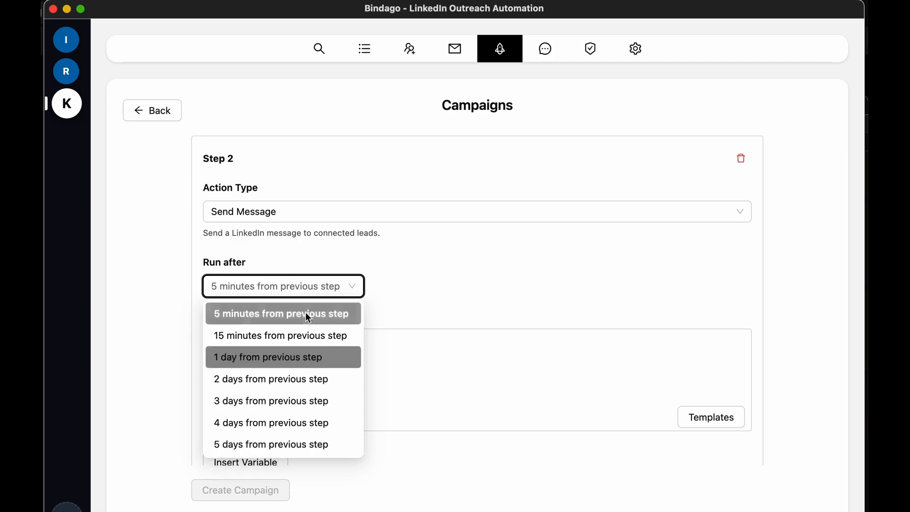
click(313, 212)
click(295, 290)
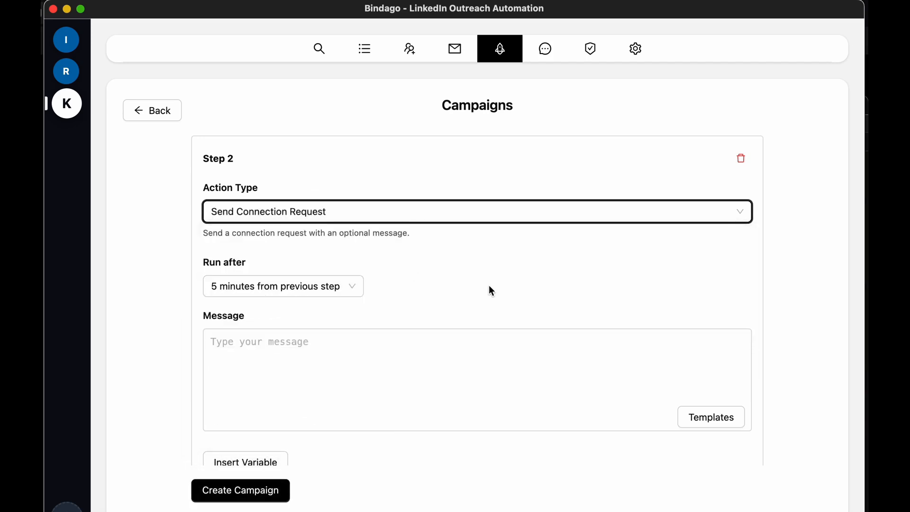
Start Step 2's message with 'Hello' followed by the First Name variable
scroll(488, 286, down, 3)
click(339, 293)
text(Hello)
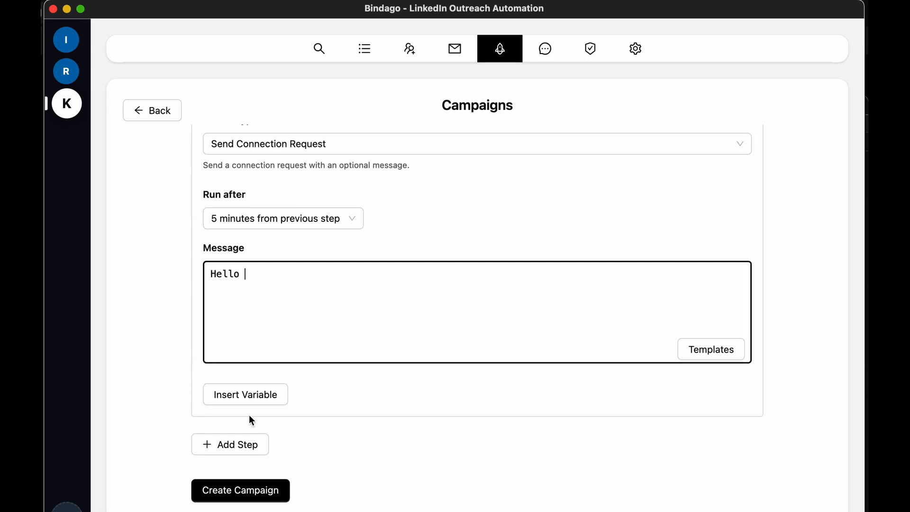
click(246, 393)
click(268, 236)
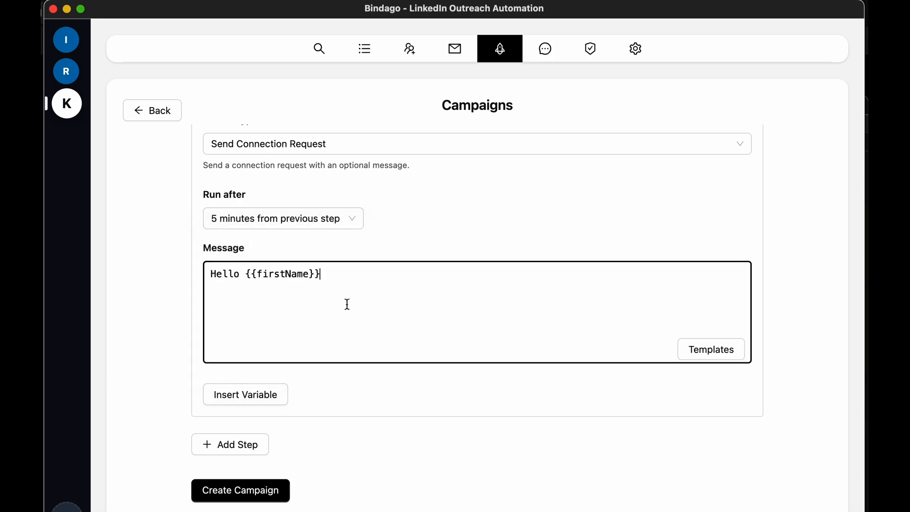
Continue the message with ', I see we both have' and the Mutual Connection (First Name) variable
text(, )
text(ou)
key(BackSpace)
key(BackSpace)
text(w)
key(BackSpace)
text(I see we both have)
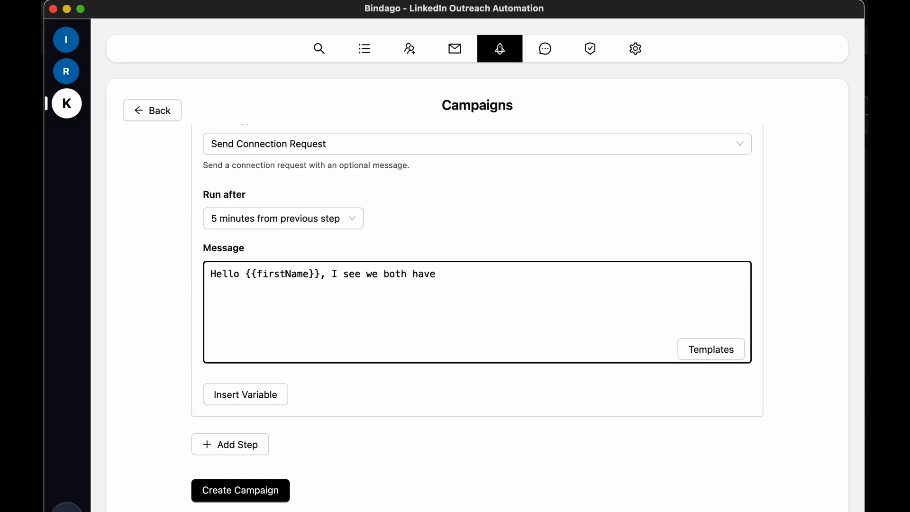
click(237, 400)
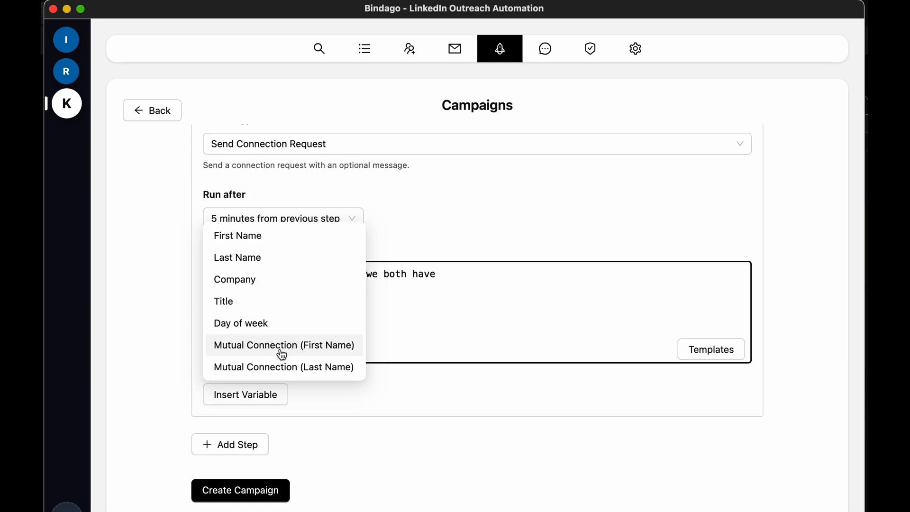
click(252, 350)
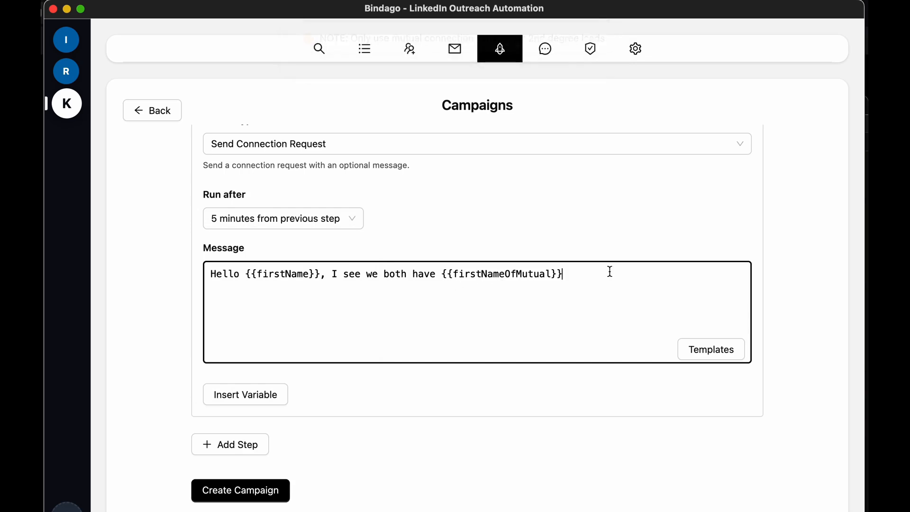
End the message with ' in our network. Would love to connect' and add a third step
text(ur network. Would lov)
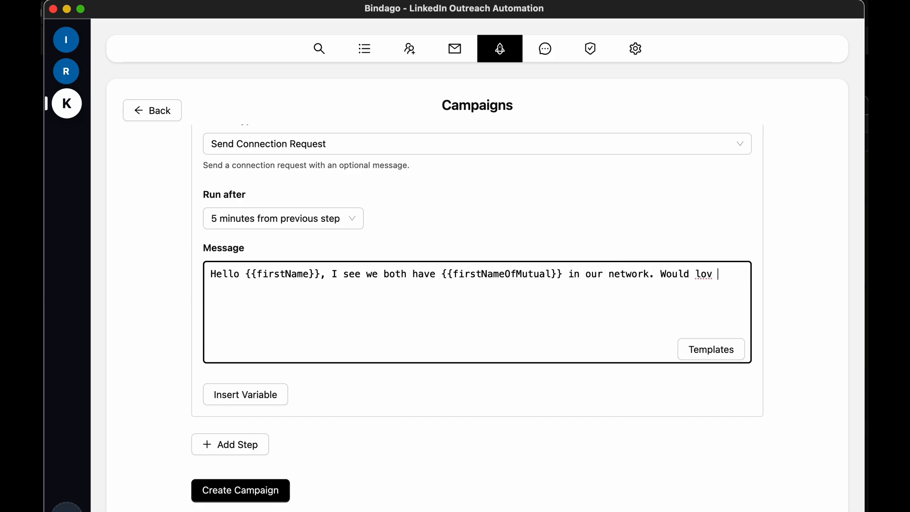
text(e to connect.)
click(237, 444)
scroll(420, 401, down, 6)
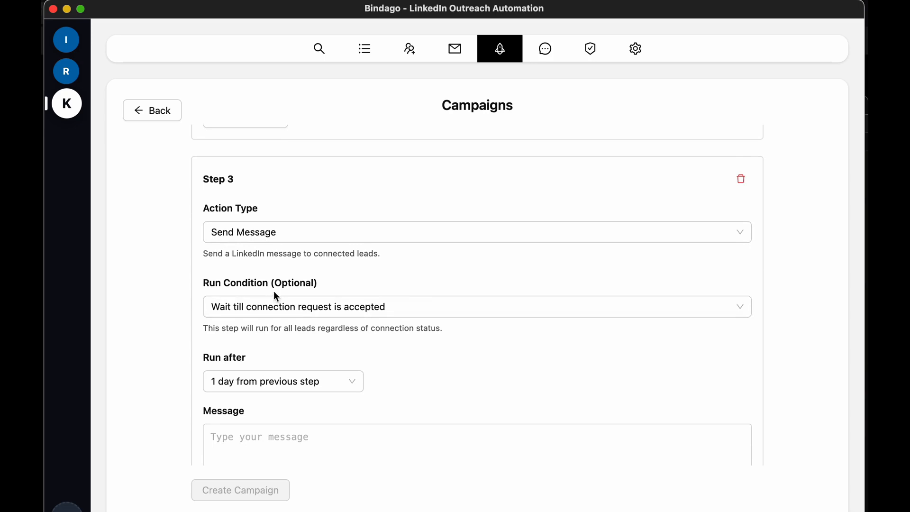
Set Step 3 to run 2 days from the previous step
scroll(385, 336, down, 3)
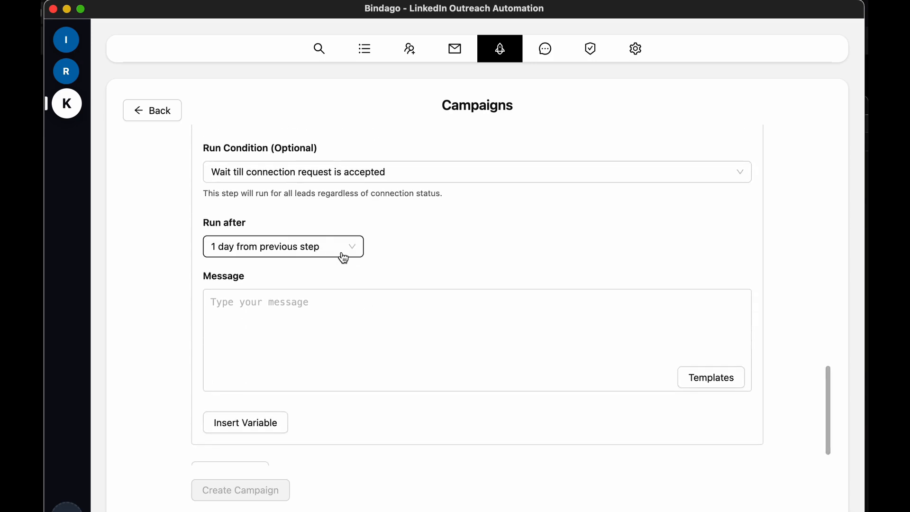
click(344, 258)
click(318, 339)
Start Step 3's message with 'Hello' followed by the First Name variable
click(368, 327)
text(Hello)
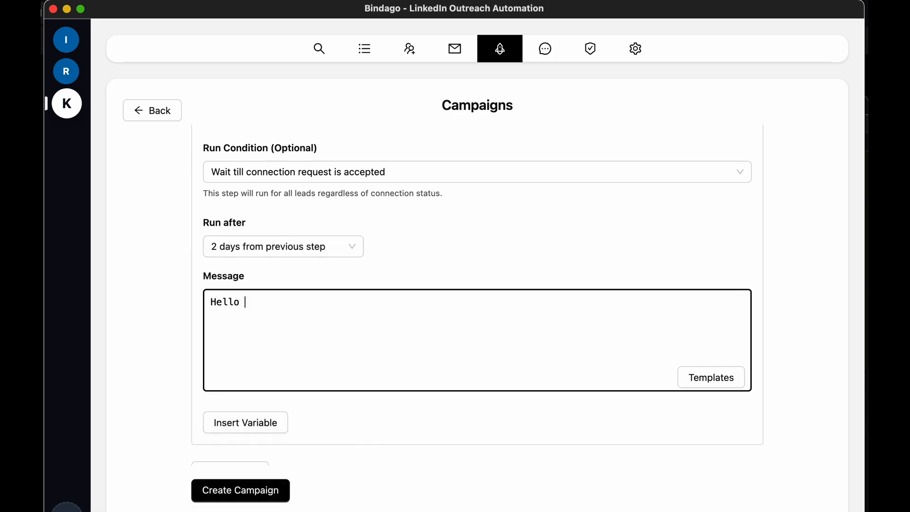
click(269, 422)
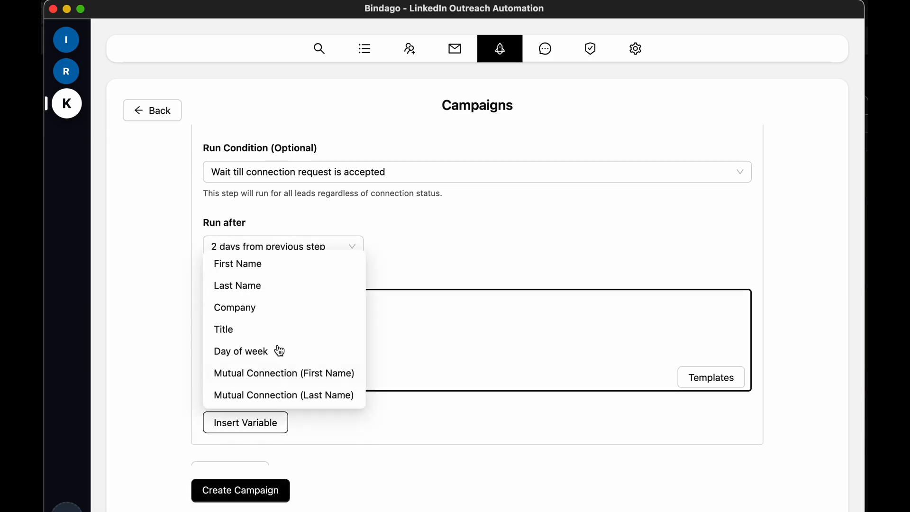
click(267, 273)
Continue Step 3's message with ', thank you for connecting with me.'
text(, th)
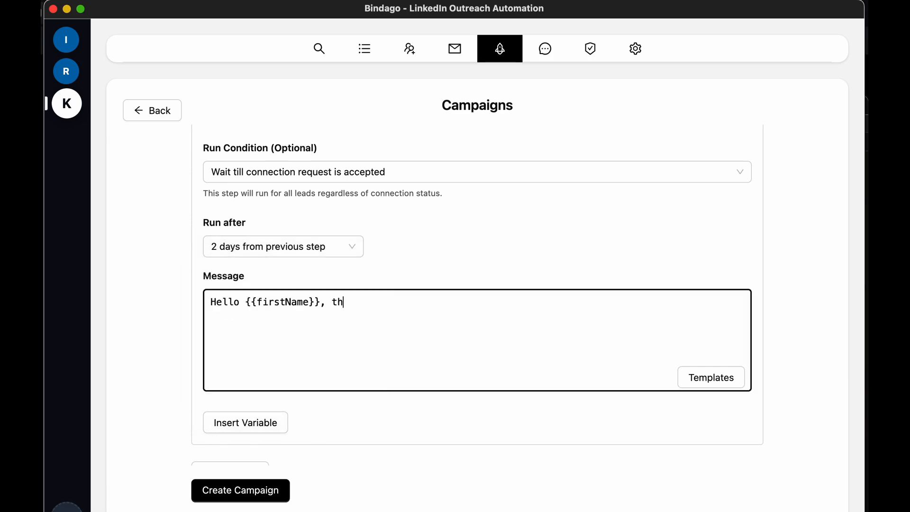
text(ank you for ac)
key(BackSpace)
key(BackSpace)
text(connecting)
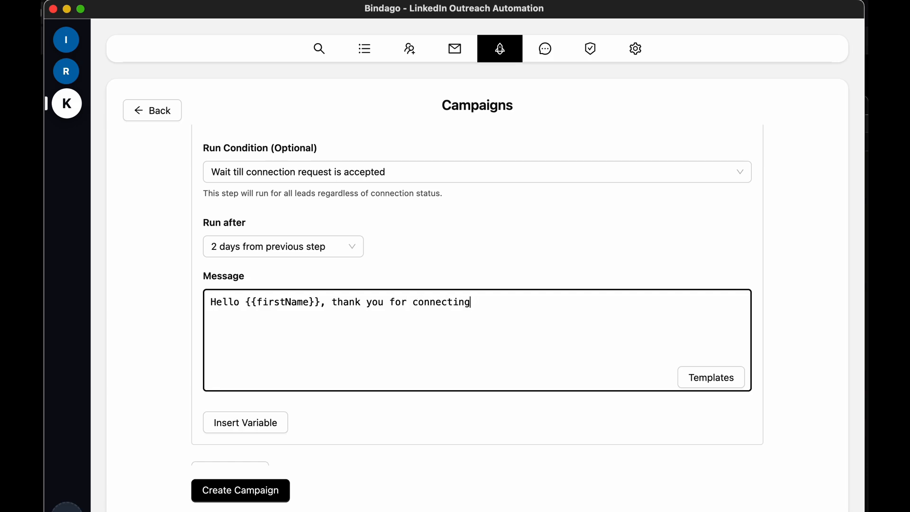
text( with me)
text(. Would you)
key(BackSpace)
key(BackSpace)
key(BackSpace)
key(BackSpace)
key(BackSpace)
key(BackSpace)
key(BackSpace)
key(BackSpace)
key(BackSpace)
Finish the message with 'Are you currently looking for solutions in recruitment automation?'
text(Are yuo)
text( currently)
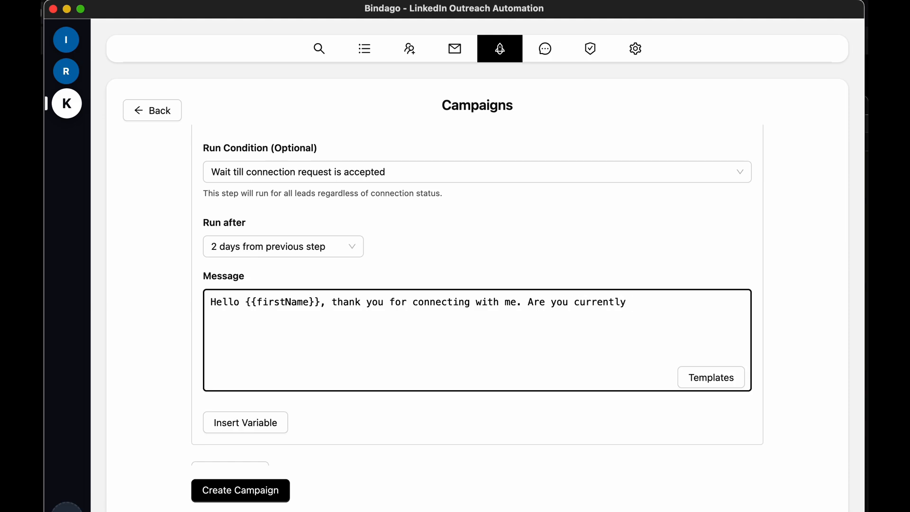
text( looking for solut)
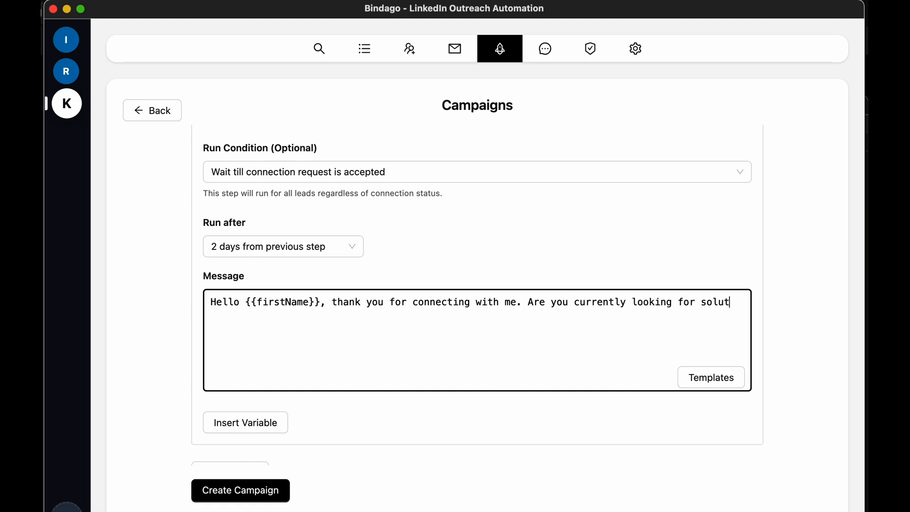
text(ions in recrui)
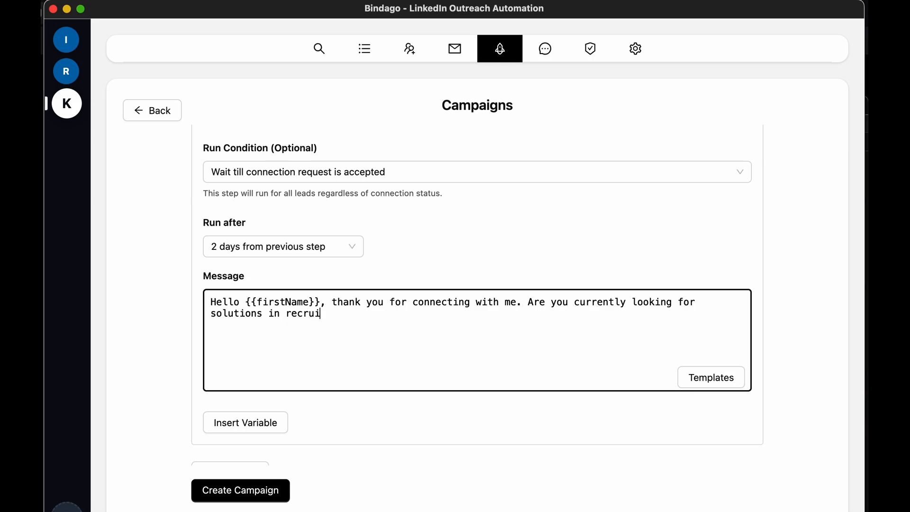
text(ttment automation?)
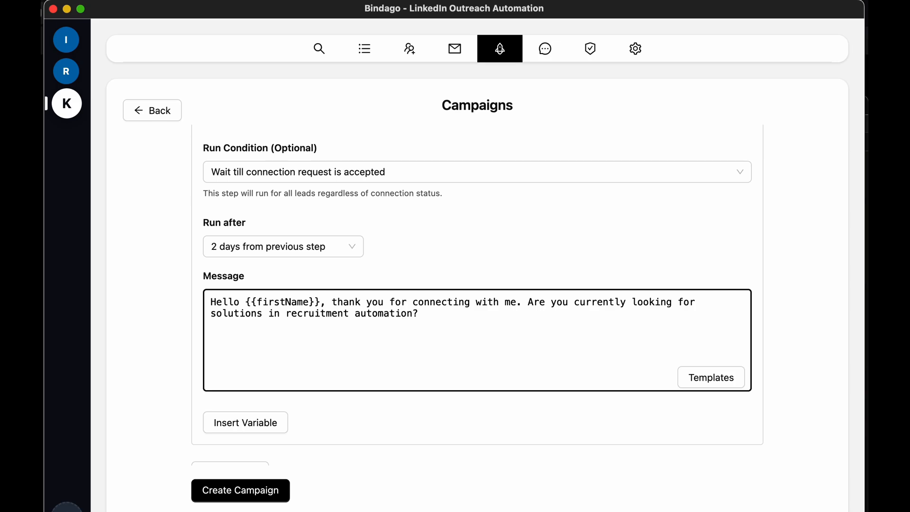
Add a fourth step to the campaign sequence
scroll(420, 447, down, 2)
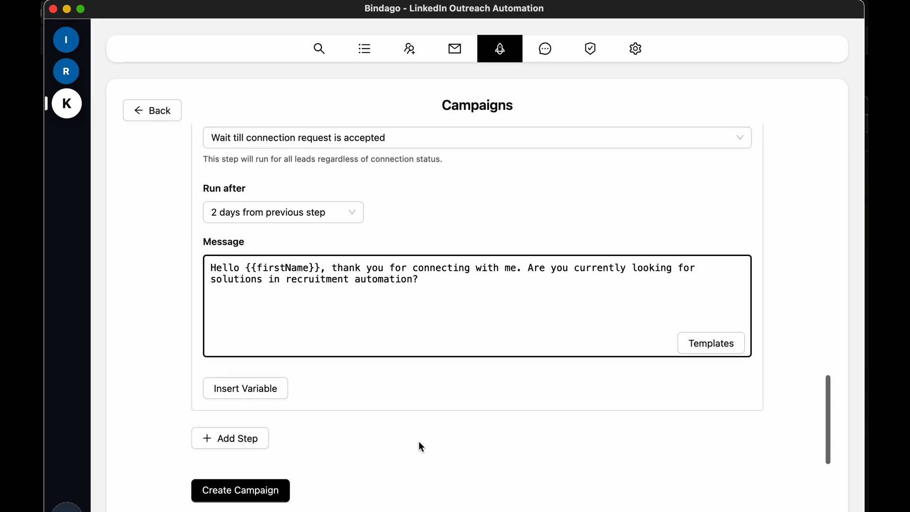
click(242, 438)
scroll(540, 392, down, 6)
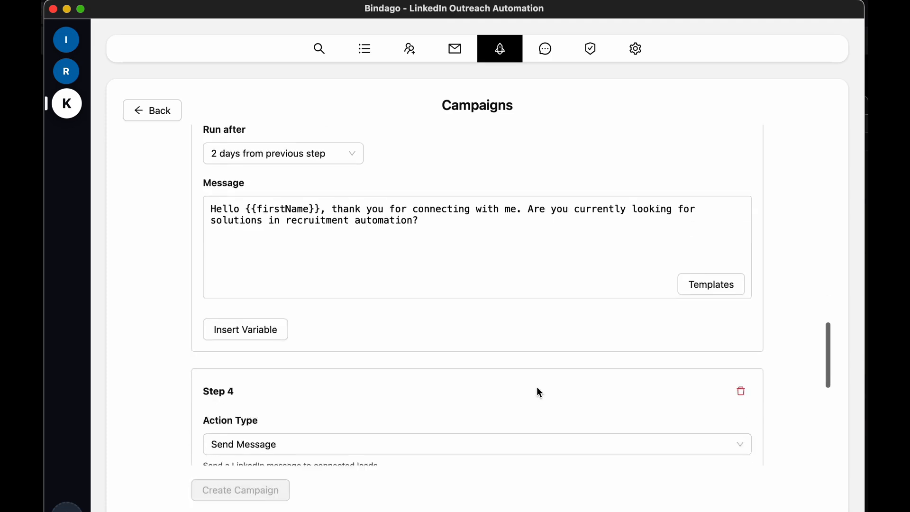
Set Step 4's run-after delay to 3 days from previous step
scroll(539, 391, down, 1)
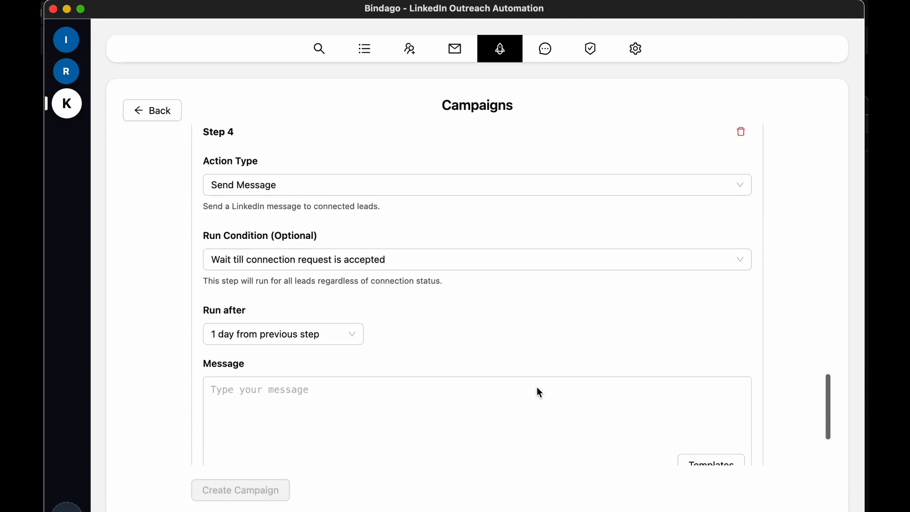
click(336, 334)
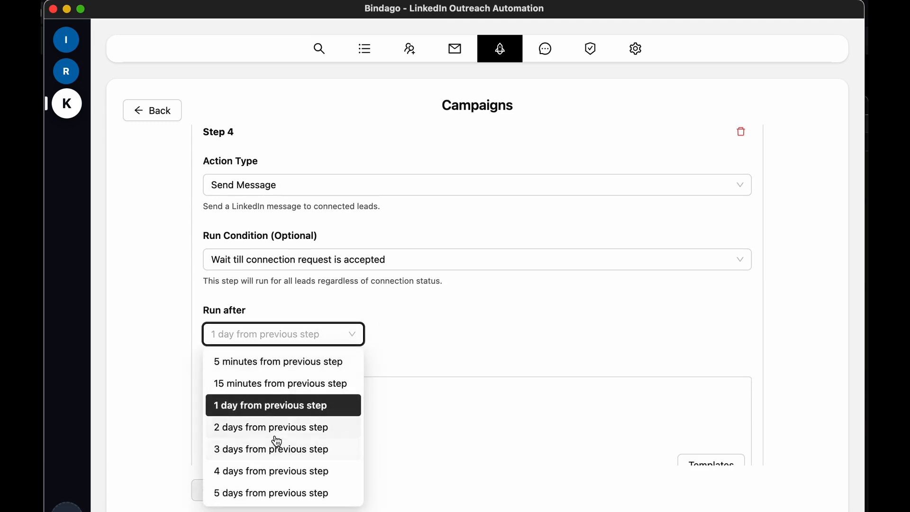
click(268, 452)
scroll(479, 340, down, 3)
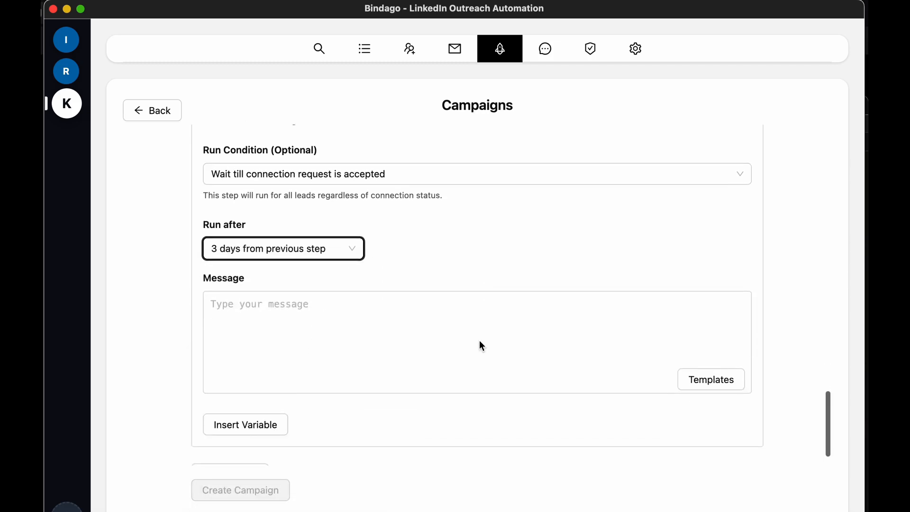
Start Step 4's message with 'Hello, is this something you are looking for'
click(396, 326)
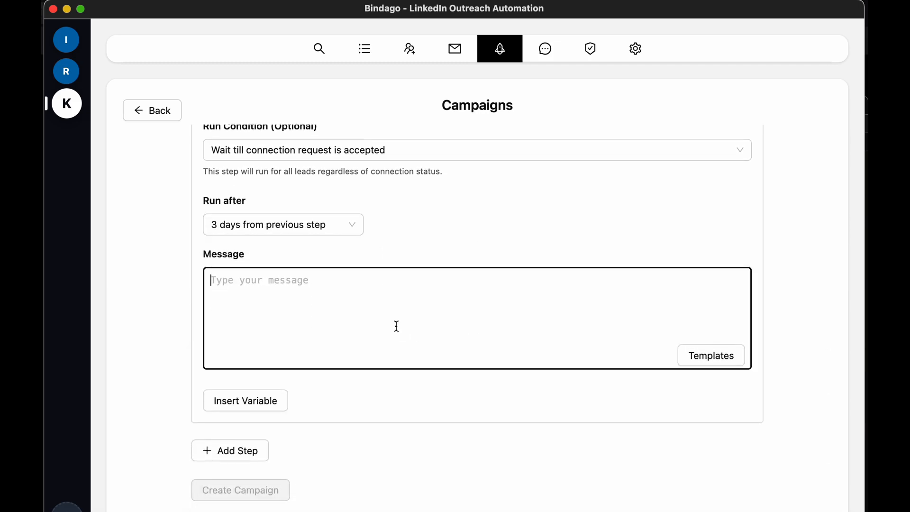
text(Hello ,)
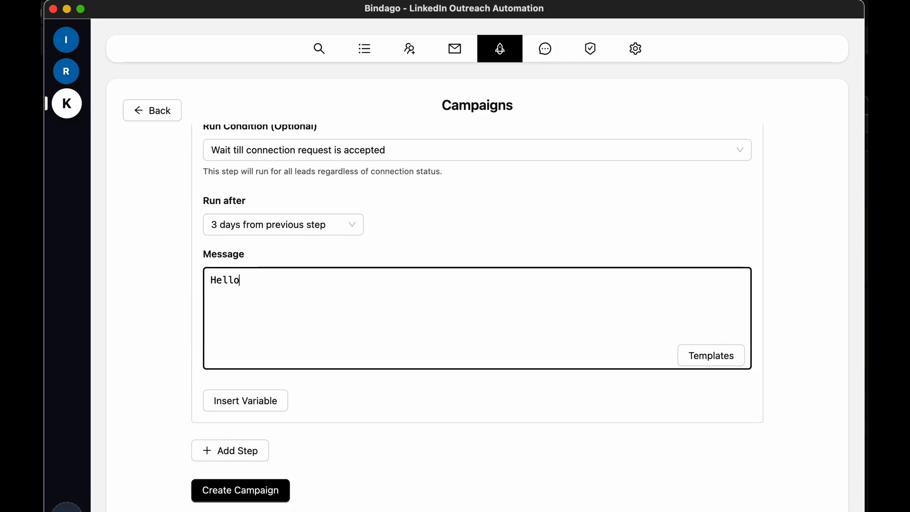
text(I didn't get a)
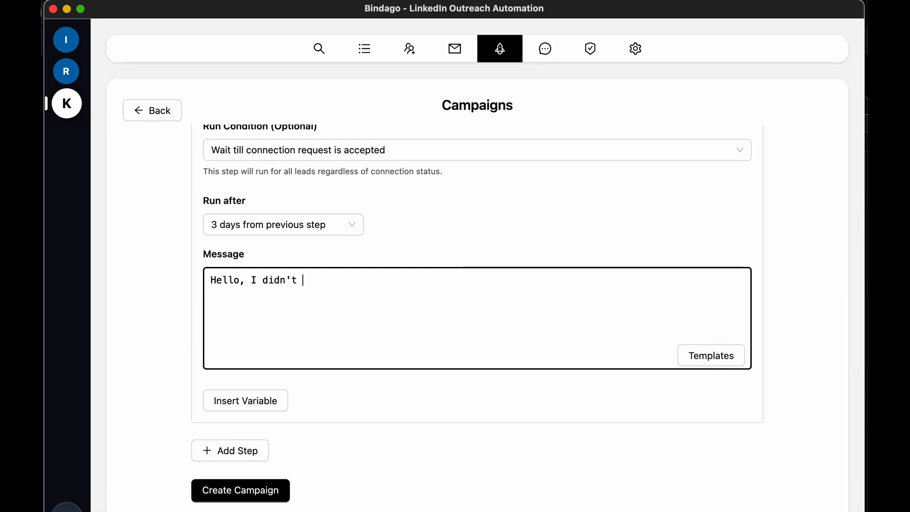
key(BackSpace)
key(BackSpace)
key(BackSpace)
key(BackSpace)
key(BackSpace)
key(BackSpace)
key(BackSpace)
key(BackSpace)
key(BackSpace)
key(BackSpace)
key(BackSpace)
key(BackSpace)
key(BackSpace)
key(BackSpace)
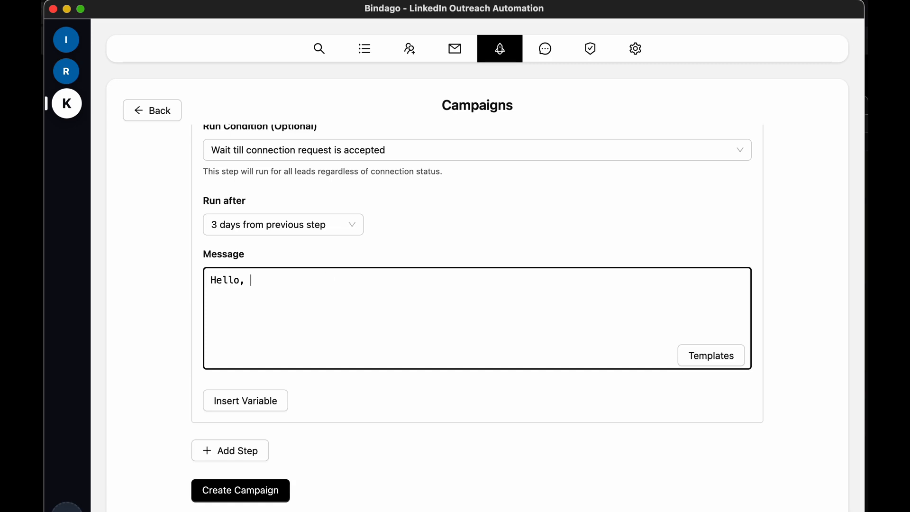
text(Is thi)
key(BackSpace)
key(BackSpace)
text(s this something you a)
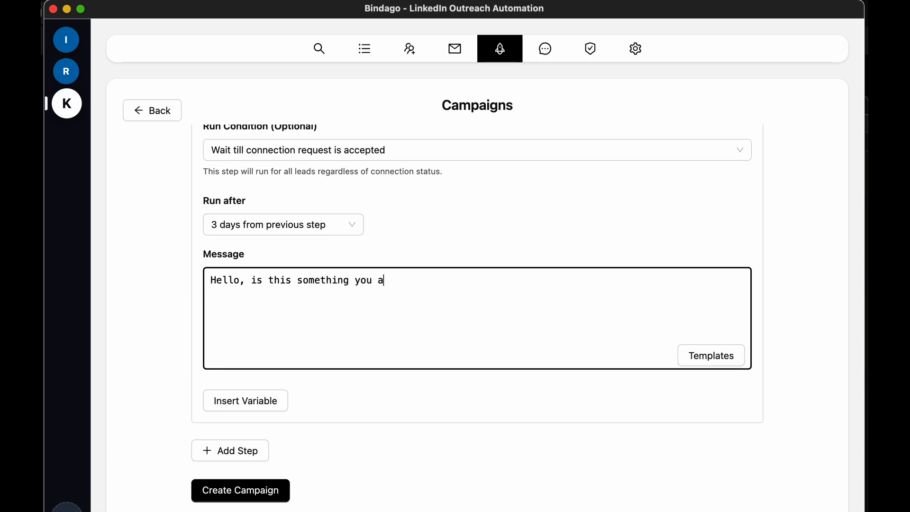
text(re looking for)
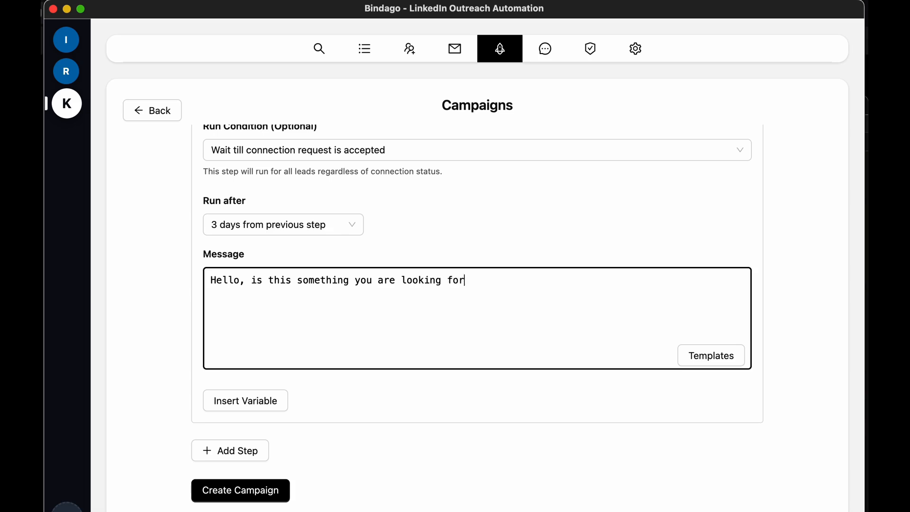
text(? Just sending this follow up since you didn't reply my last message.)
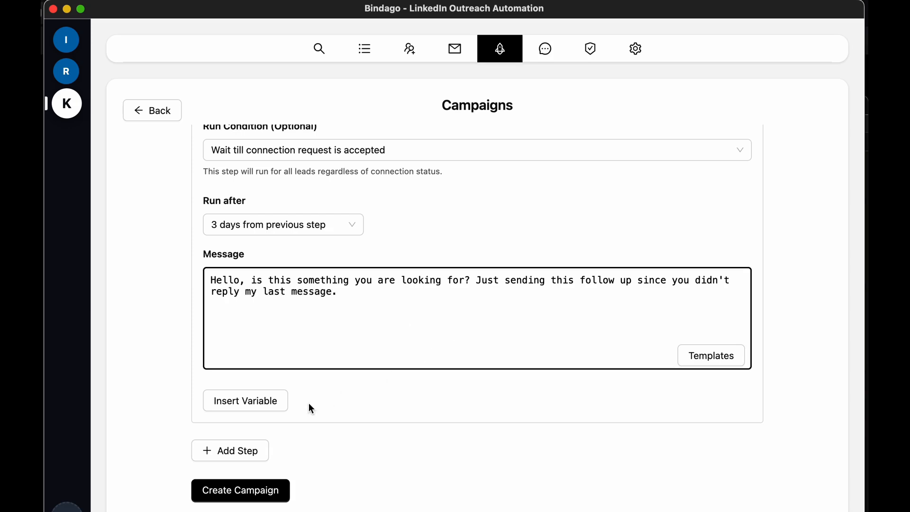
Review the campaign sequence from Step 4 back up to the top settings
scroll(310, 406, up, 2)
scroll(309, 403, up, 15)
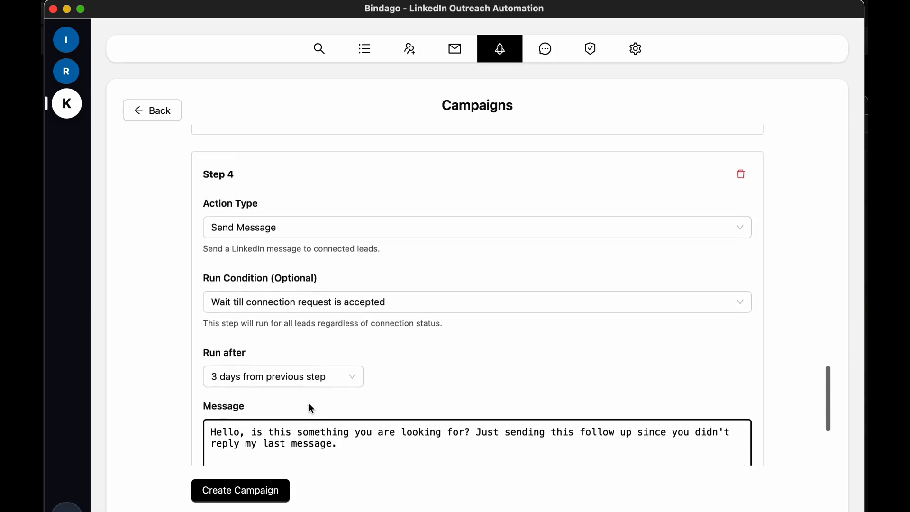
scroll(361, 374, down, 12)
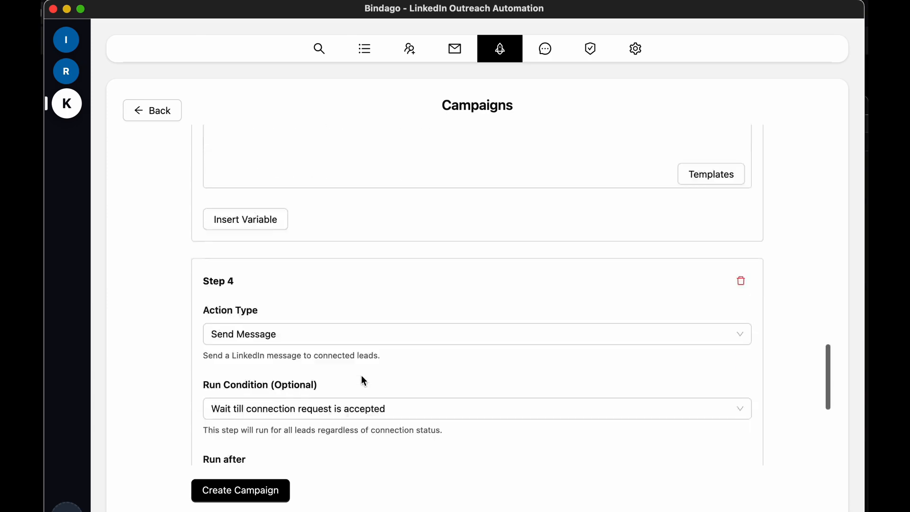
scroll(463, 319, down, 5)
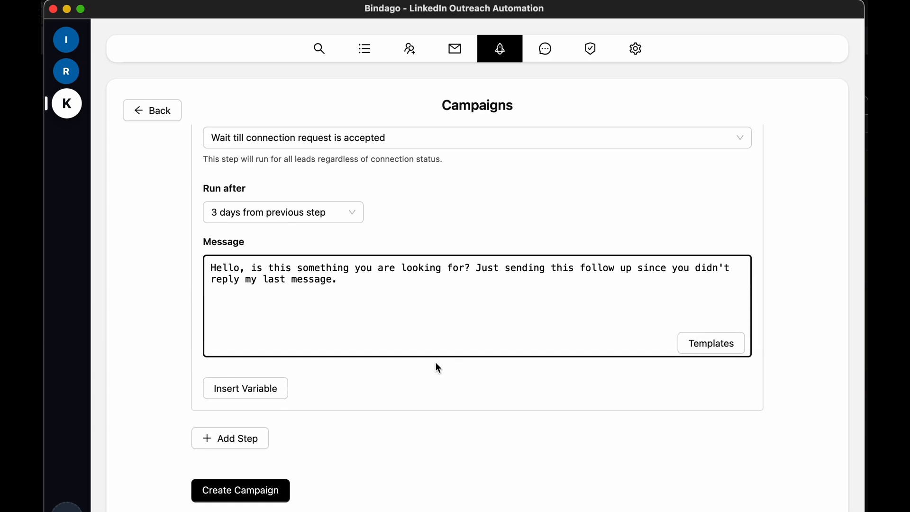
scroll(611, 415, up, 7)
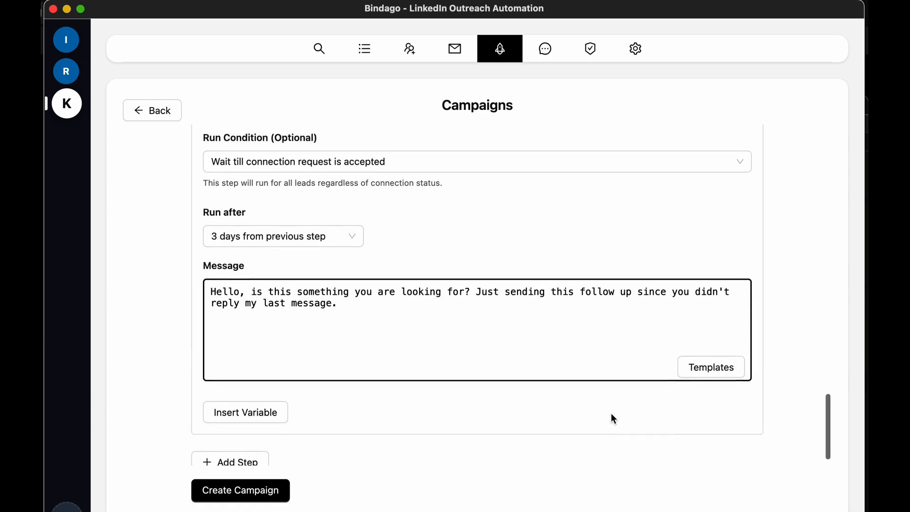
scroll(610, 413, up, 20)
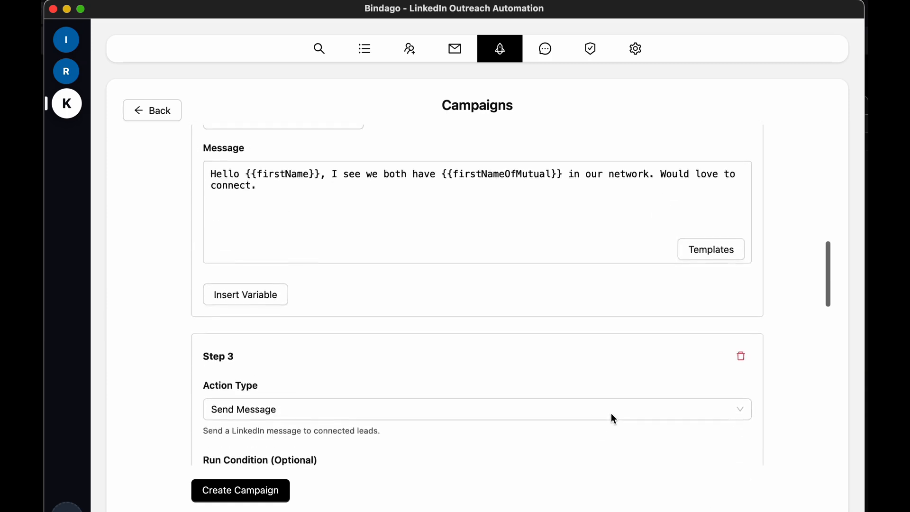
scroll(612, 415, up, 10)
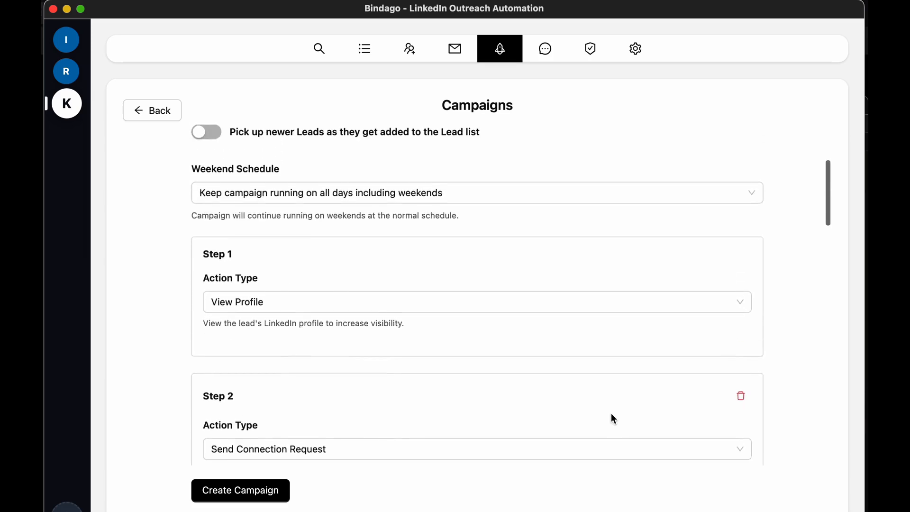
Create the campaign
scroll(612, 414, down, 20)
scroll(615, 402, down, 10)
click(256, 493)
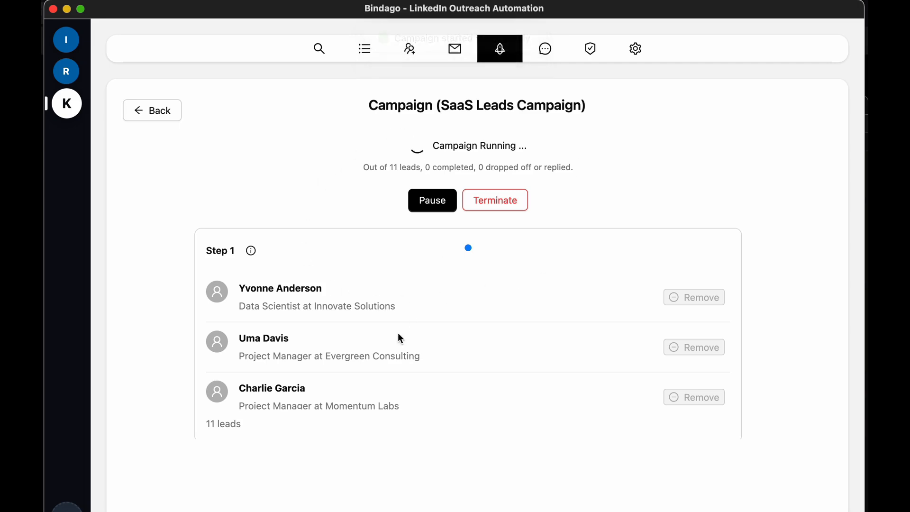
Review the running campaign's leads and step schedule
scroll(649, 339, down, 1)
scroll(649, 339, down, 2)
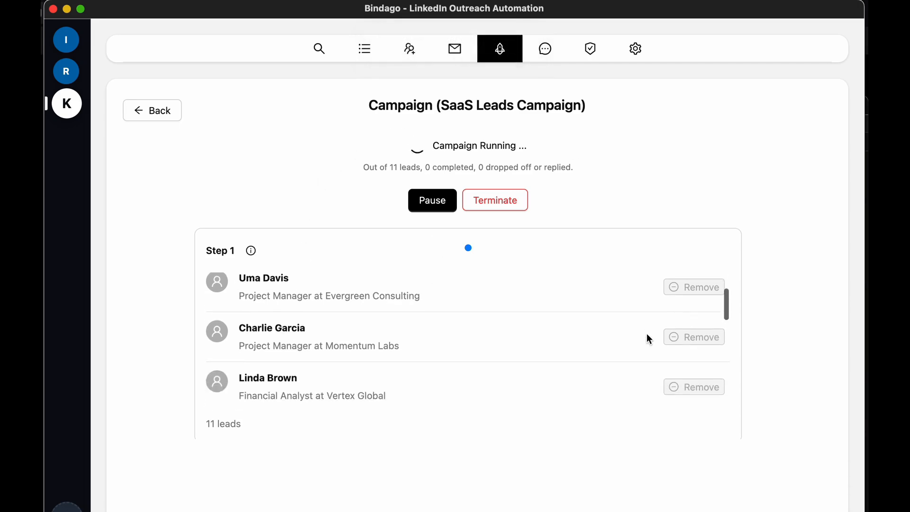
scroll(649, 340, up, 3)
scroll(797, 338, down, 5)
scroll(796, 336, down, 3)
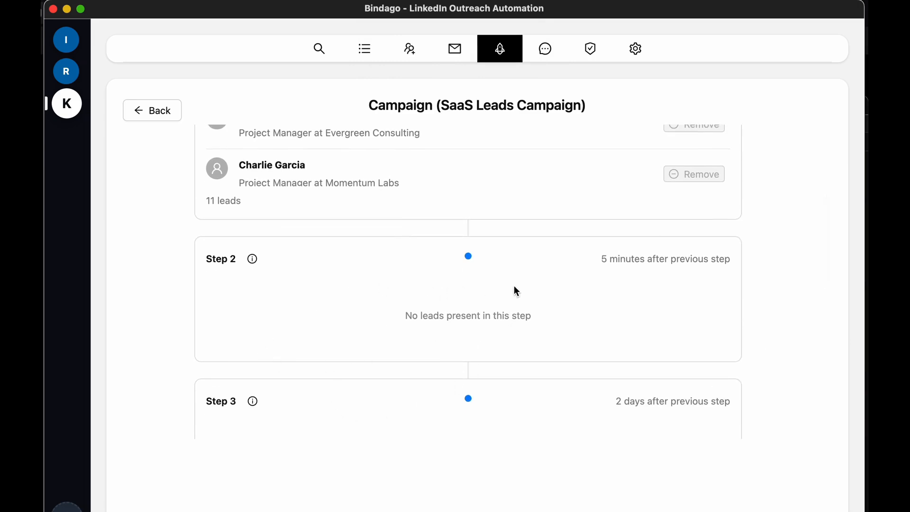
scroll(517, 291, up, 8)
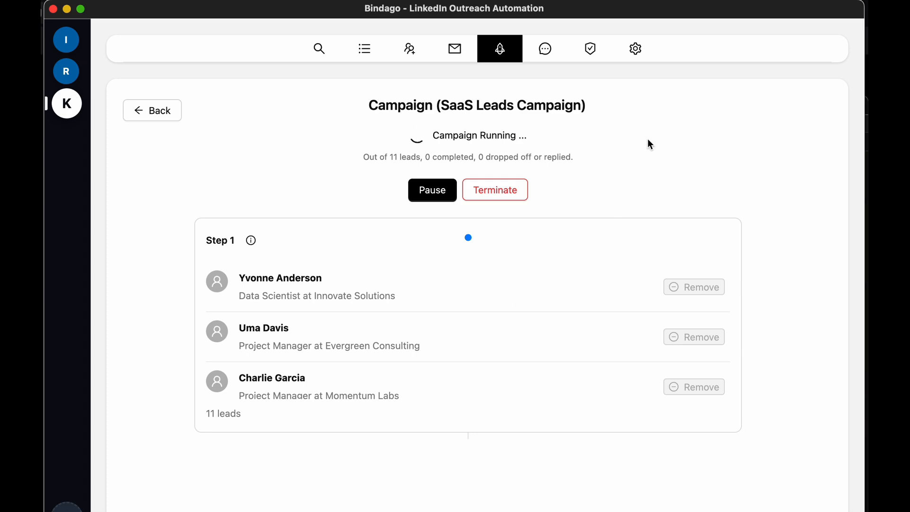